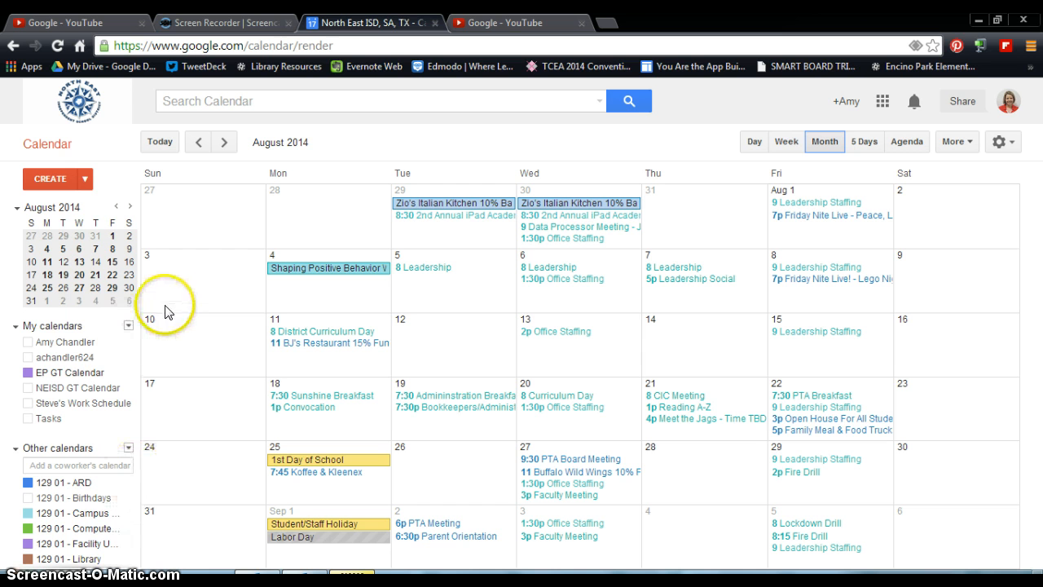
- Show the owner's personal calendar and add the event "3:00 Birthday Party" to it on Sunday, August 3
{"action": "left_click", "coordinate": [63, 346]}
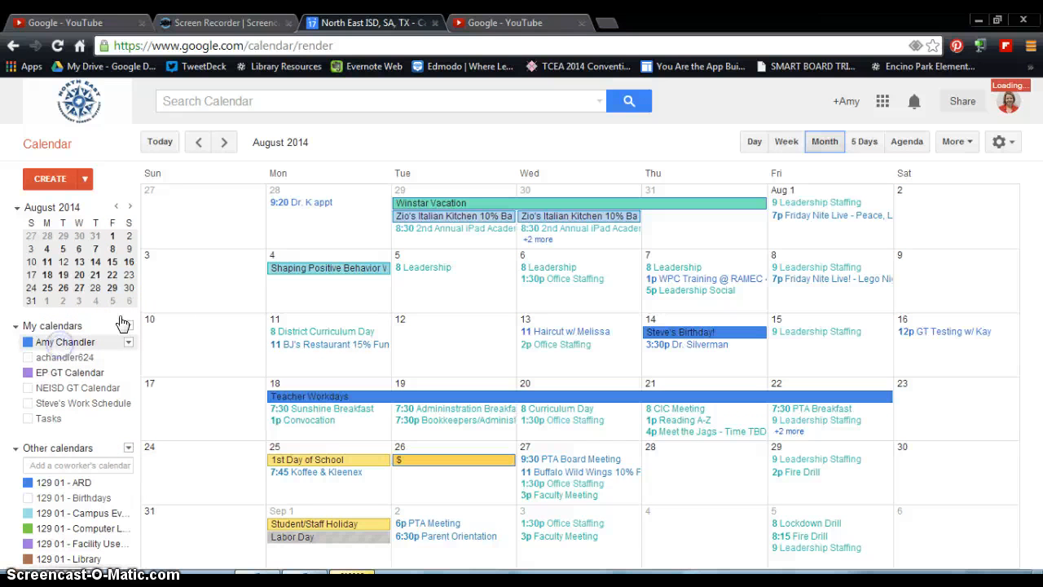
{"action": "left_click", "coordinate": [184, 291]}
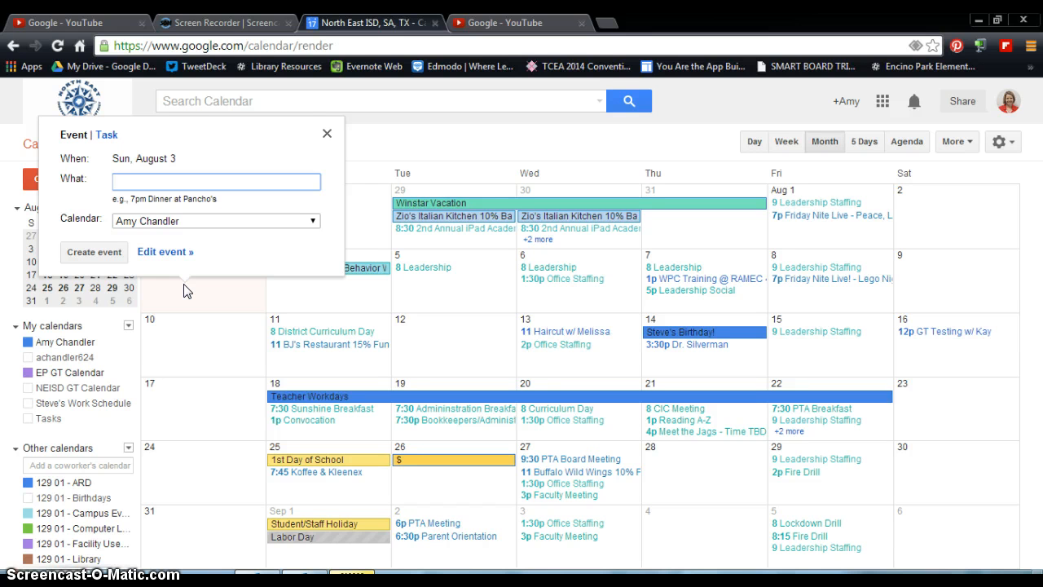
{"action": "type", "text": "3:00 Birthday Party"}
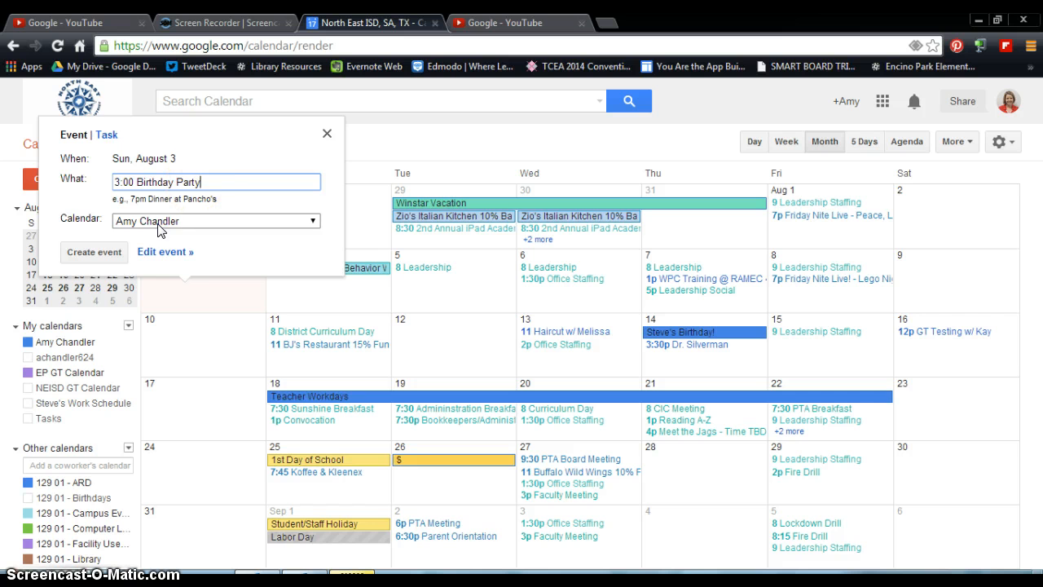
{"action": "left_click", "coordinate": [309, 221]}
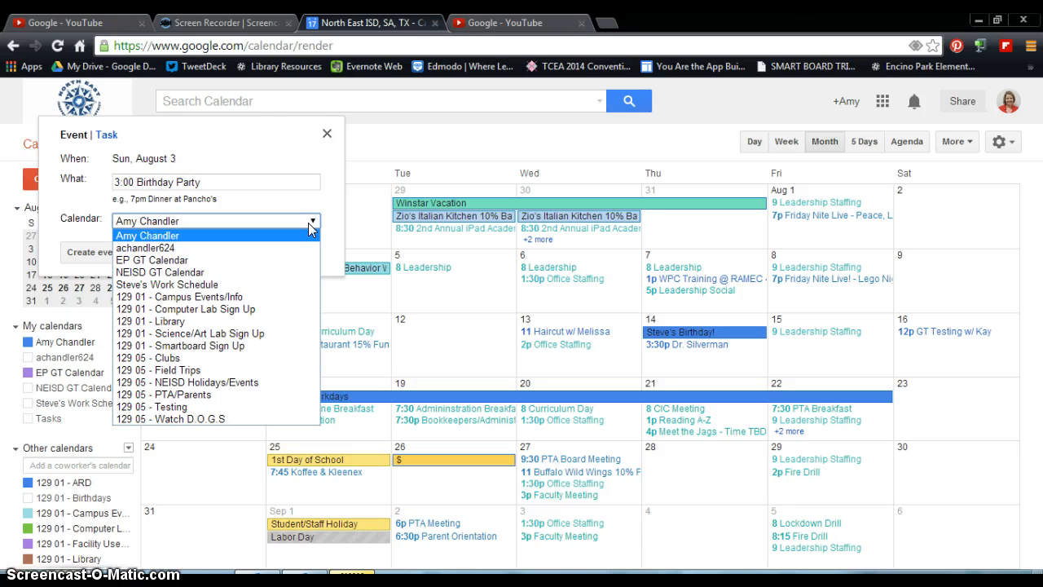
{"action": "left_click", "coordinate": [308, 222]}
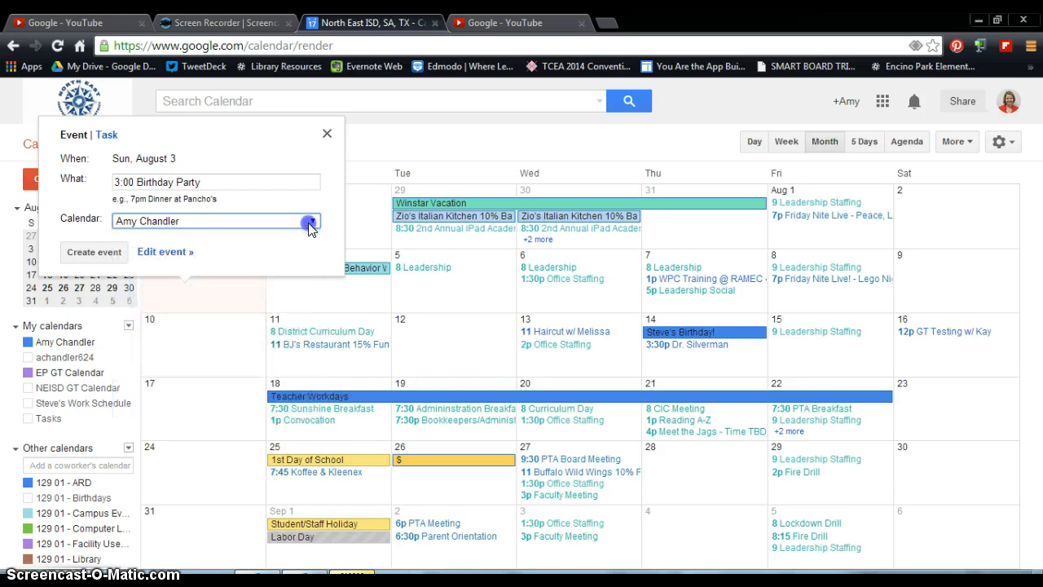
{"action": "left_click", "coordinate": [92, 251]}
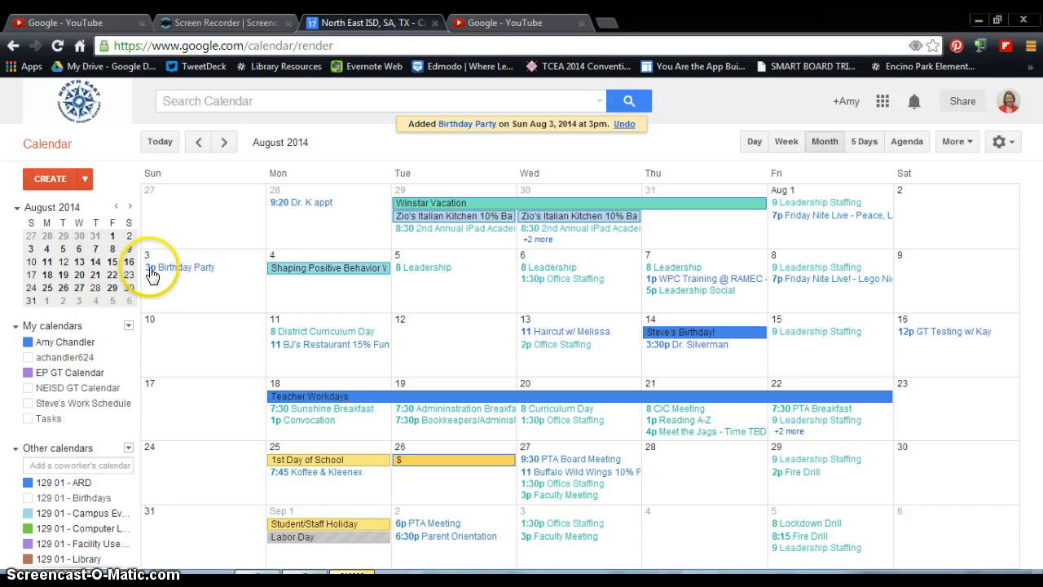
- Add an event titled "Birthday Party" without a time on Sunday, August 3
{"action": "left_click", "coordinate": [201, 293]}
{"action": "type", "text": "B"}
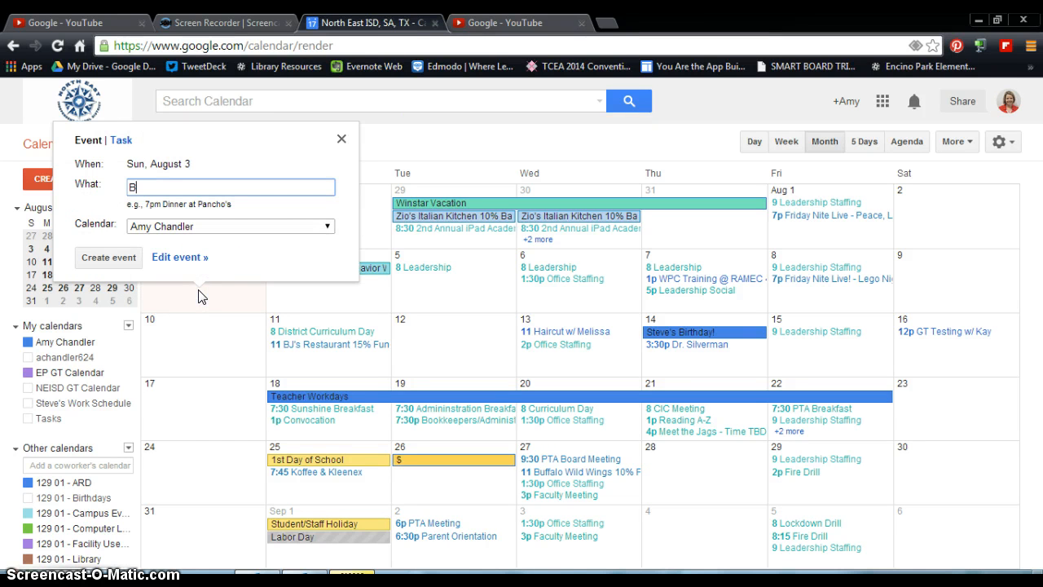
{"action": "type", "text": "irthday Party"}
{"action": "left_click", "coordinate": [116, 259]}
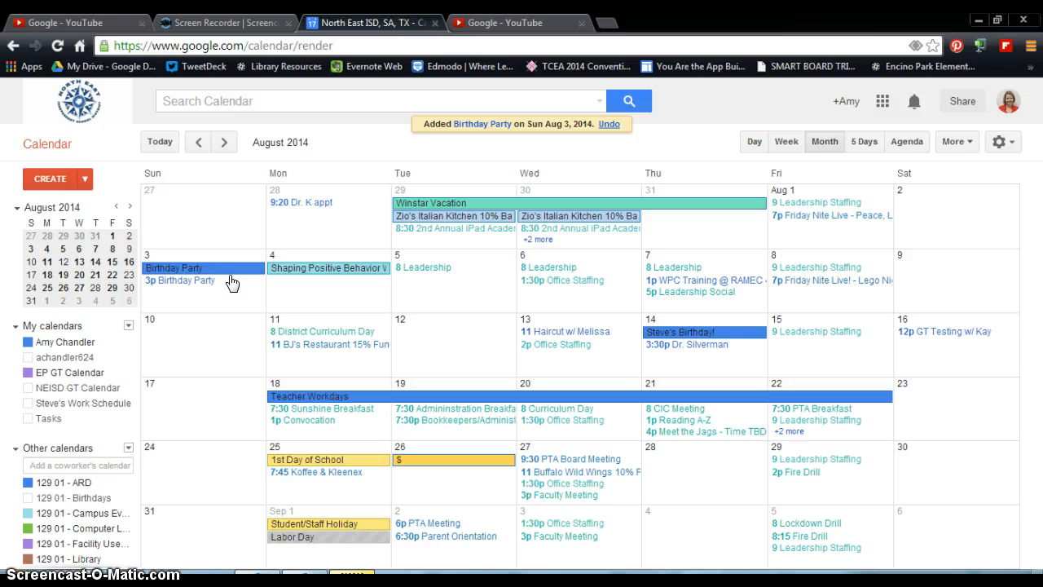
- Open the all-day Birthday Party event on August 3 for full editing and turn off its all-day setting
{"action": "left_click_drag", "start_coordinate": [214, 272], "coordinate": [154, 289]}
{"action": "left_click_drag", "start_coordinate": [154, 288], "coordinate": [171, 271]}
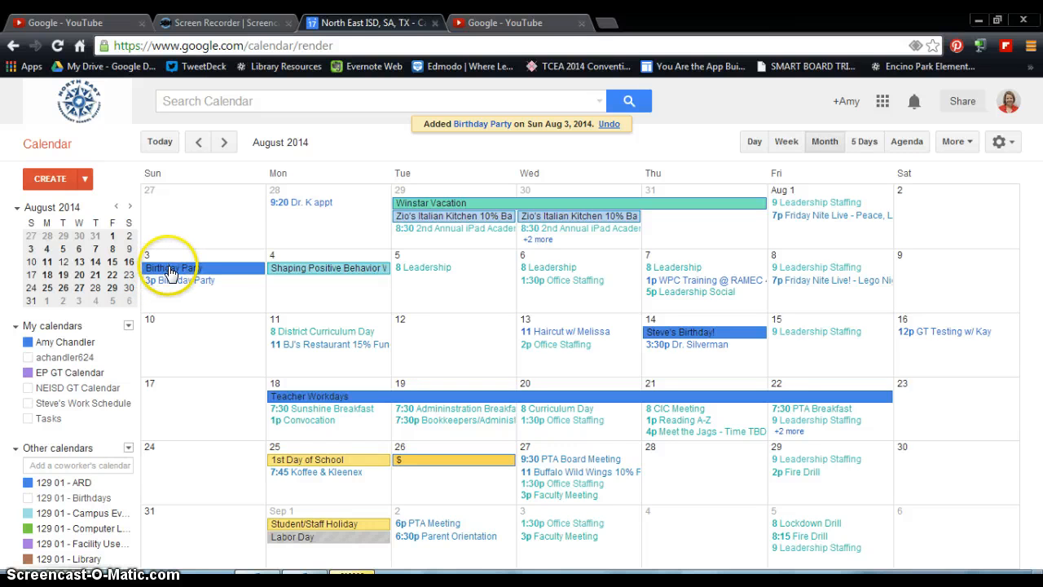
{"action": "left_click", "coordinate": [169, 272]}
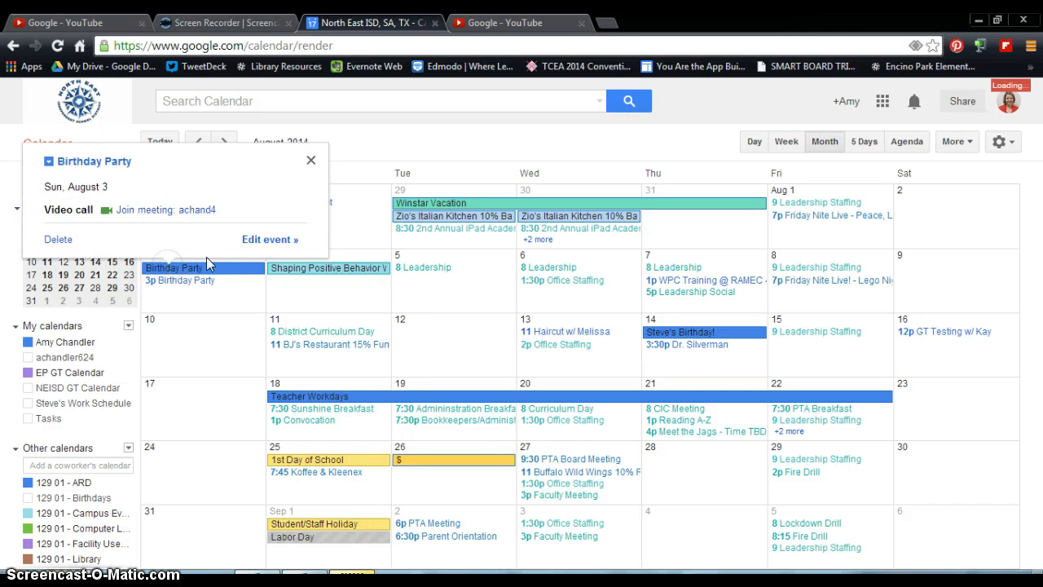
{"action": "left_click", "coordinate": [255, 241]}
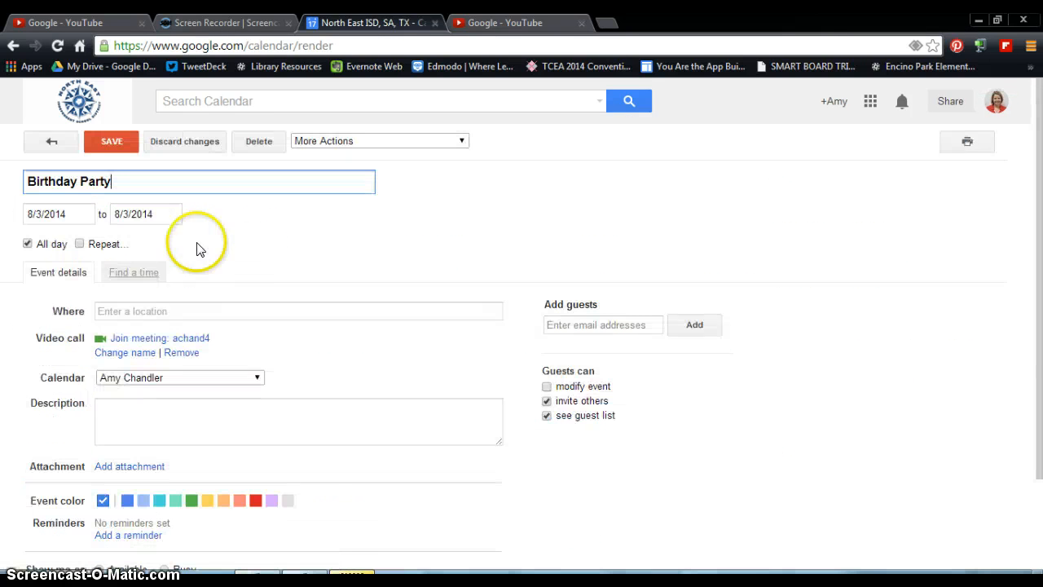
{"action": "left_click", "coordinate": [26, 245]}
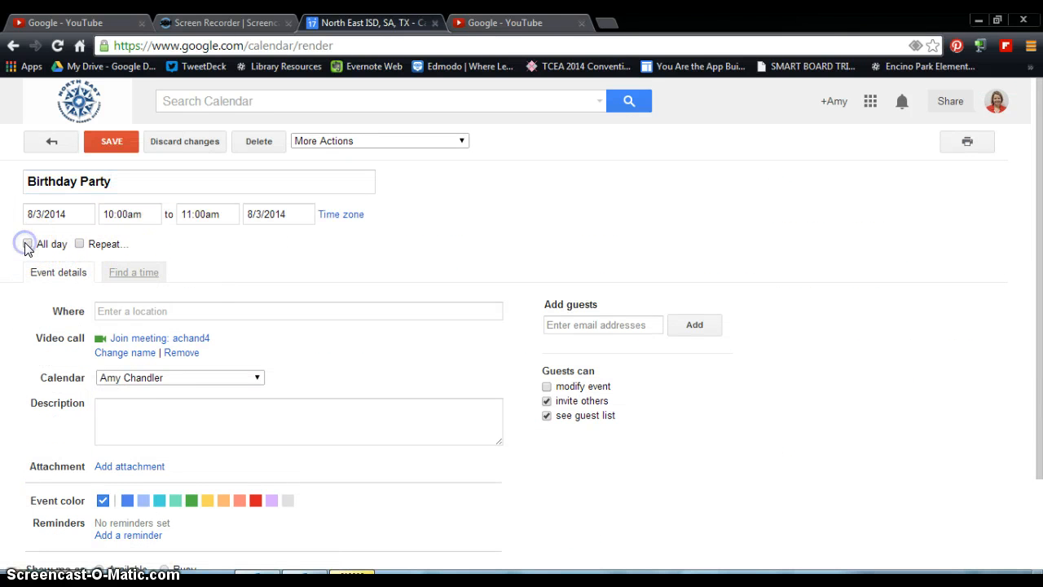
- Set the Birthday Party event's start time to 3:15pm
{"action": "left_click", "coordinate": [139, 213]}
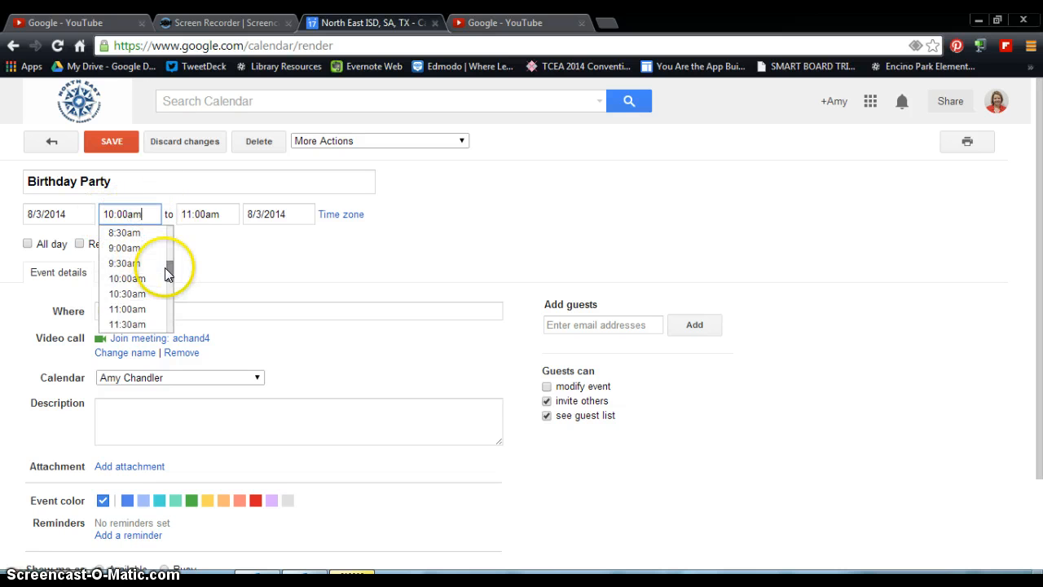
{"action": "left_click_drag", "start_coordinate": [168, 272], "coordinate": [169, 298]}
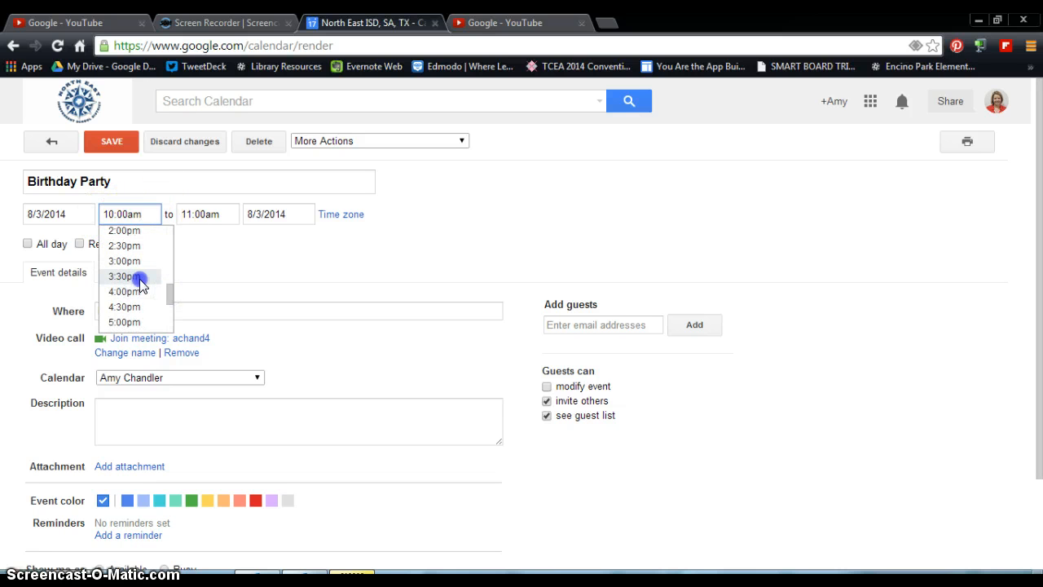
{"action": "left_click", "coordinate": [139, 279]}
{"action": "left_click", "coordinate": [118, 215]}
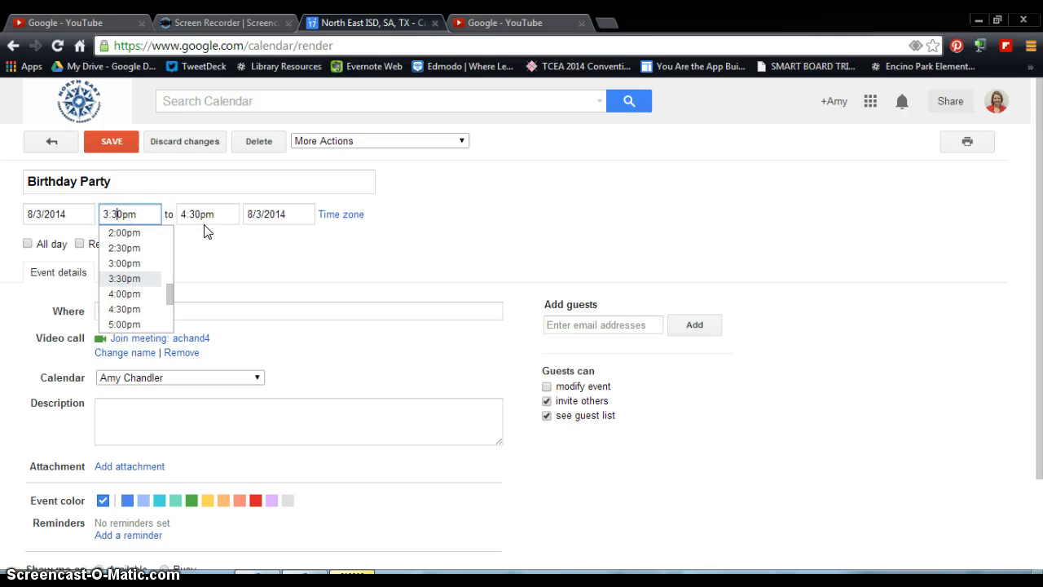
{"action": "key", "text": "BackSpace"}
{"action": "key", "text": "Delete"}
{"action": "type", "text": "15"}
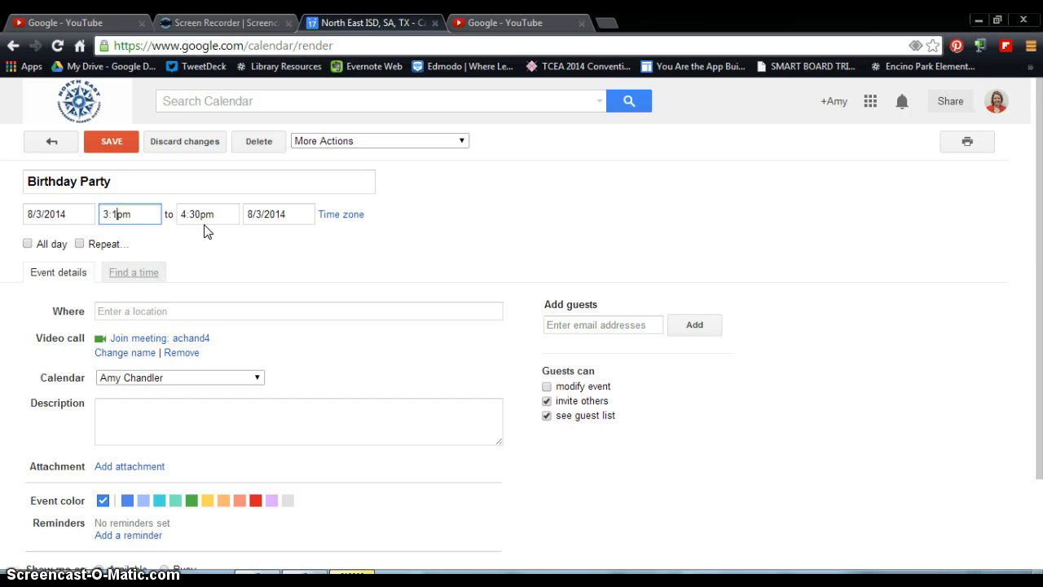
{"action": "left_click", "coordinate": [203, 215]}
{"action": "left_click", "coordinate": [270, 249]}
{"action": "left_click", "coordinate": [360, 263]}
- Examine the repeat options for the Birthday Party event and dismiss them without applying a recurrence
{"action": "left_click", "coordinate": [80, 244]}
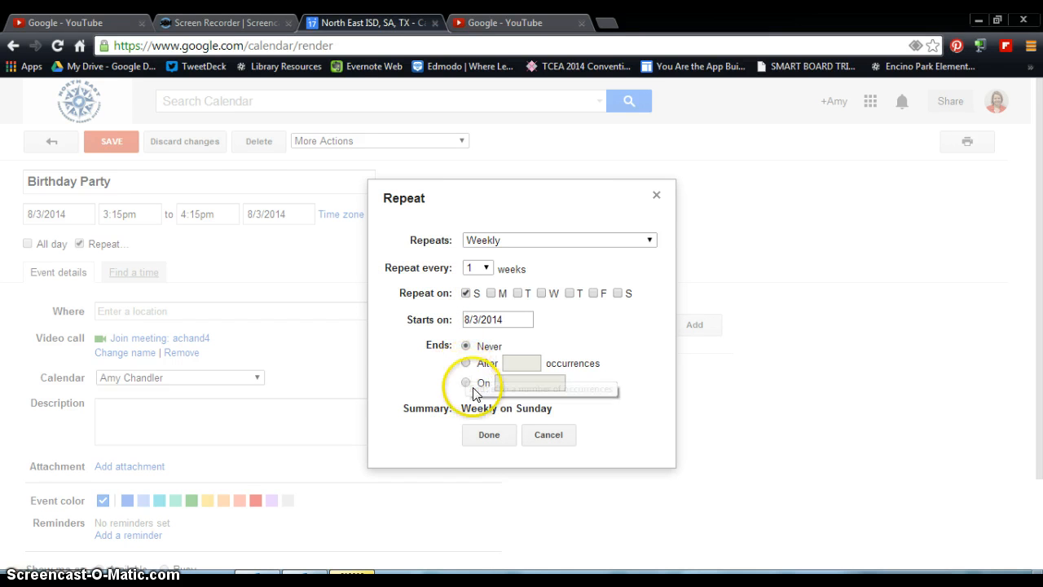
{"action": "left_click", "coordinate": [534, 435]}
{"action": "left_click", "coordinate": [377, 405]}
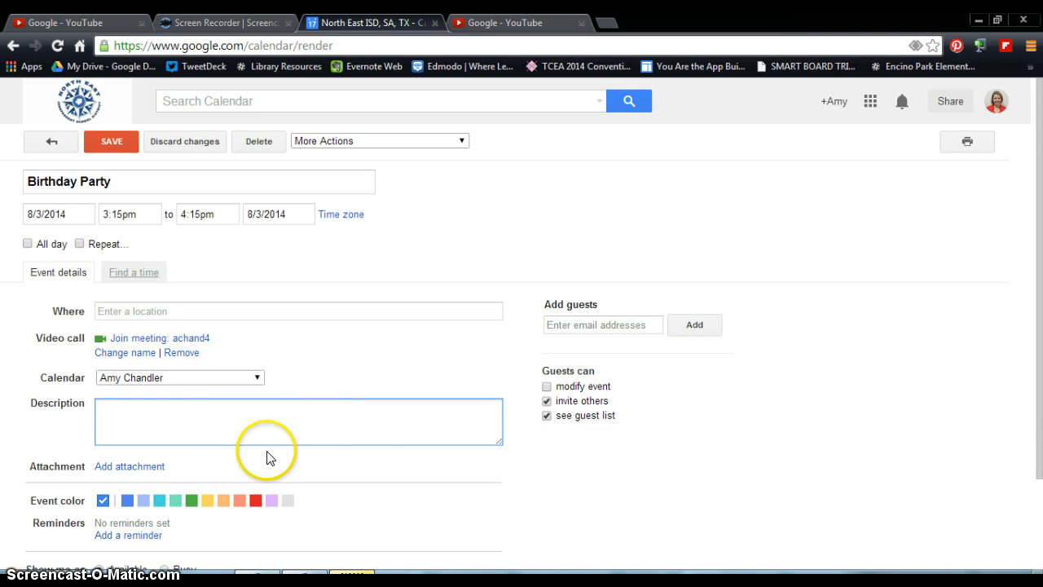
- Try adding a pop-up reminder of 10 hours to the Birthday Party event and remove it
{"action": "scroll", "coordinate": [361, 442], "scroll_direction": "down", "scroll_amount": 1}
{"action": "scroll", "coordinate": [361, 442], "scroll_direction": "down", "scroll_amount": 1}
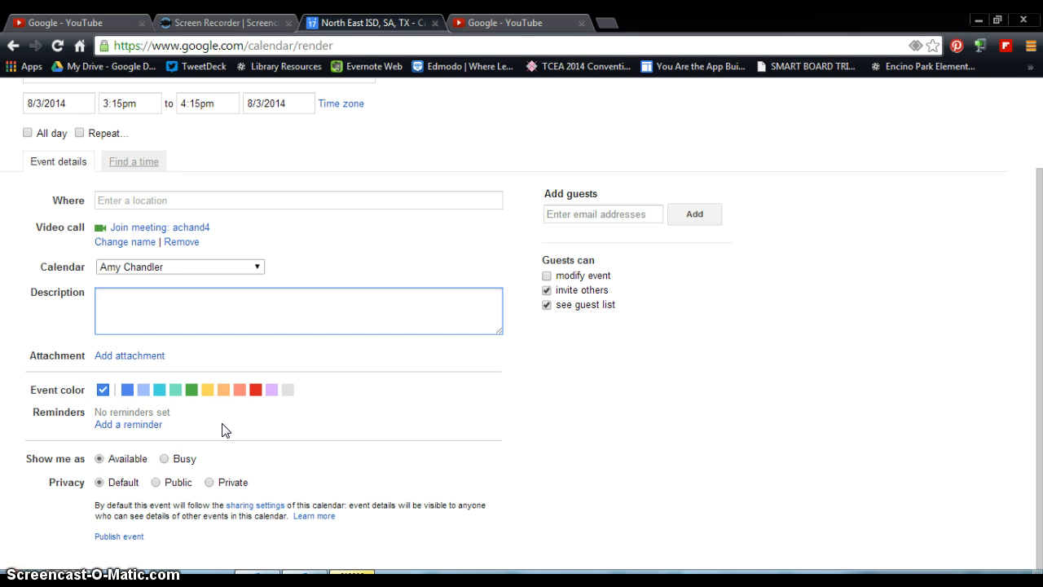
{"action": "left_click", "coordinate": [150, 426]}
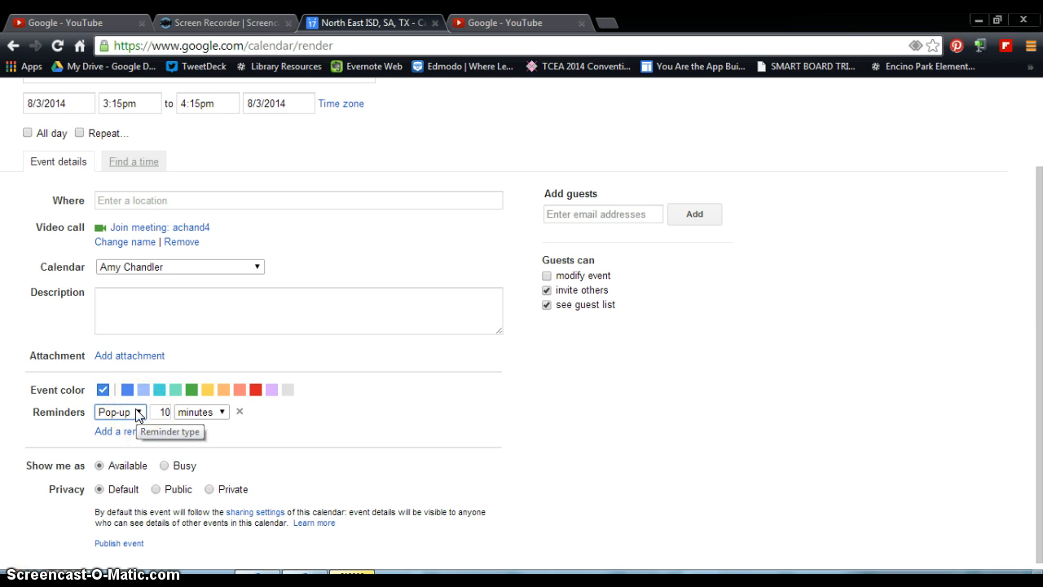
{"action": "left_click", "coordinate": [194, 417]}
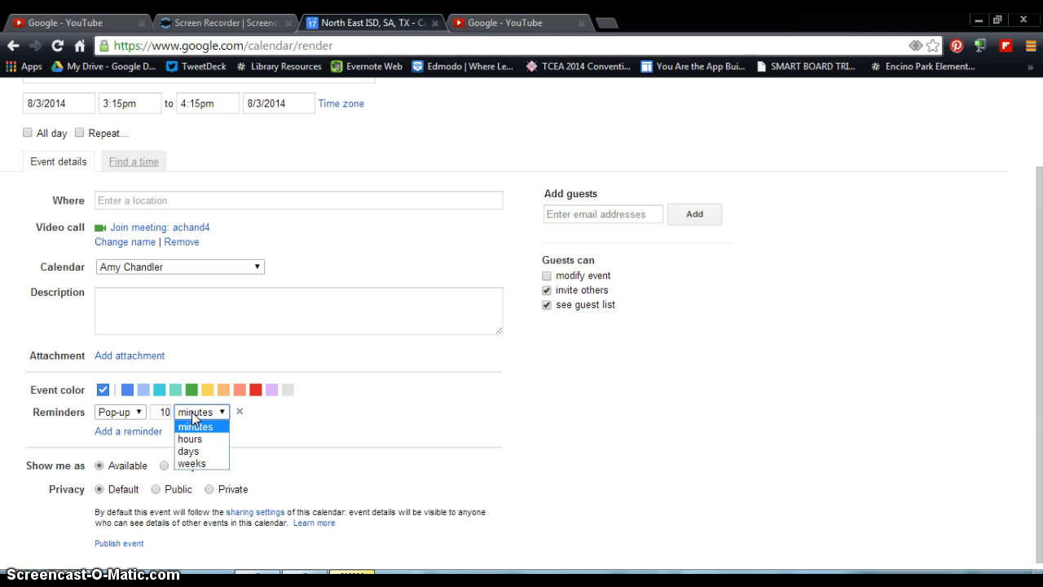
{"action": "left_click", "coordinate": [194, 438]}
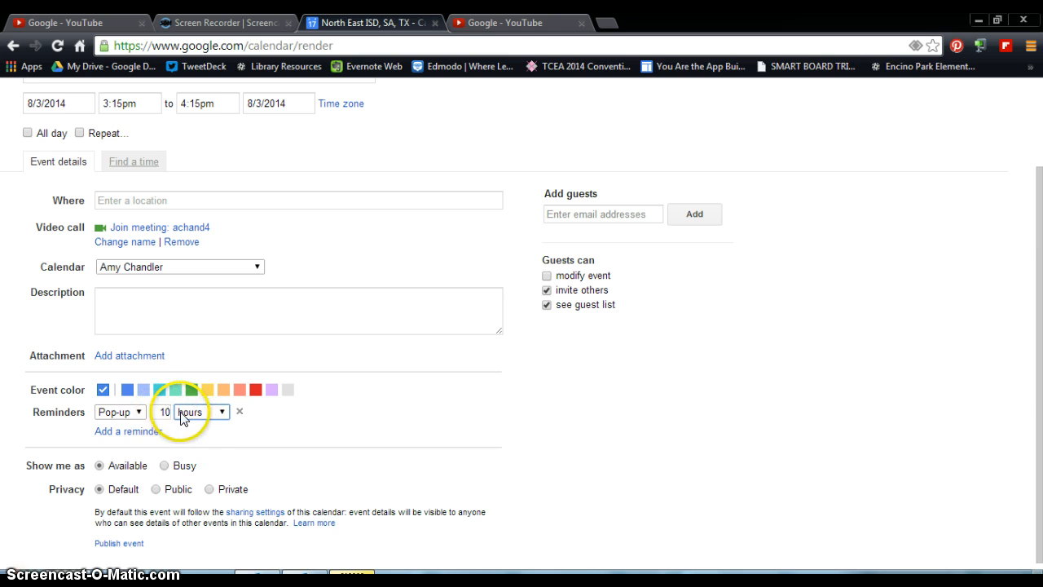
{"action": "left_click", "coordinate": [181, 413]}
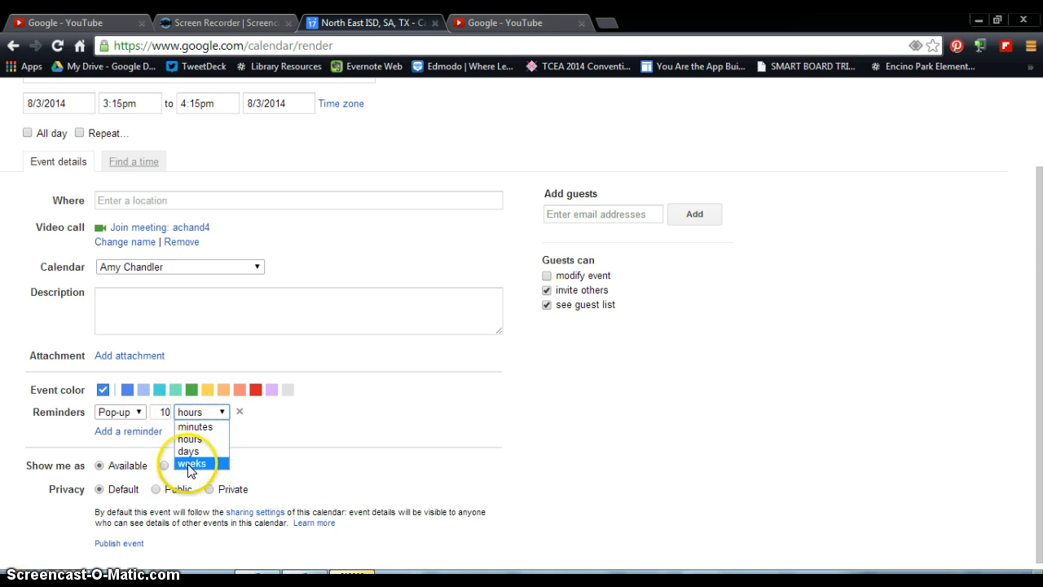
{"action": "left_click", "coordinate": [294, 431]}
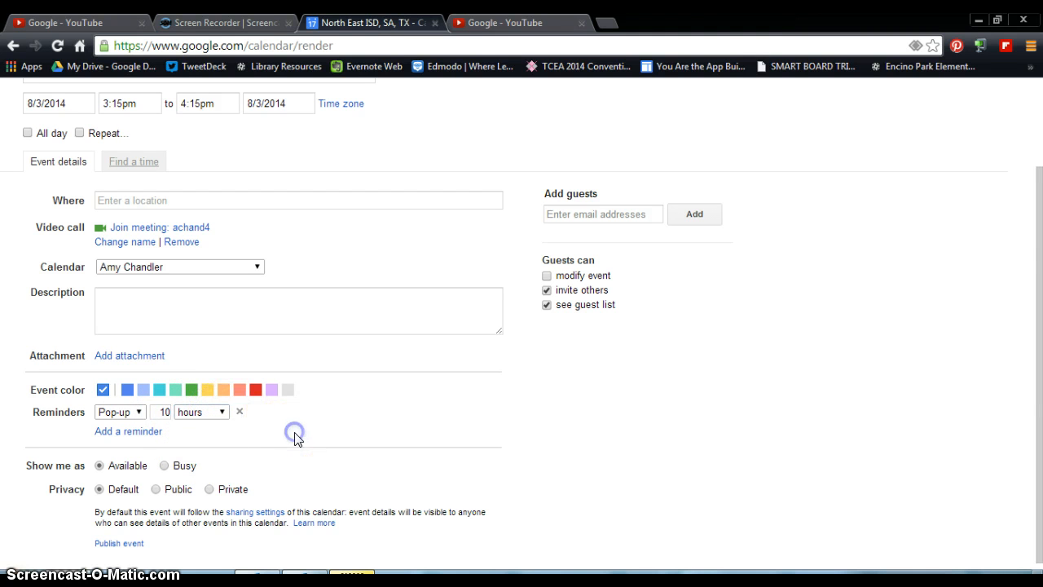
{"action": "left_click", "coordinate": [239, 412]}
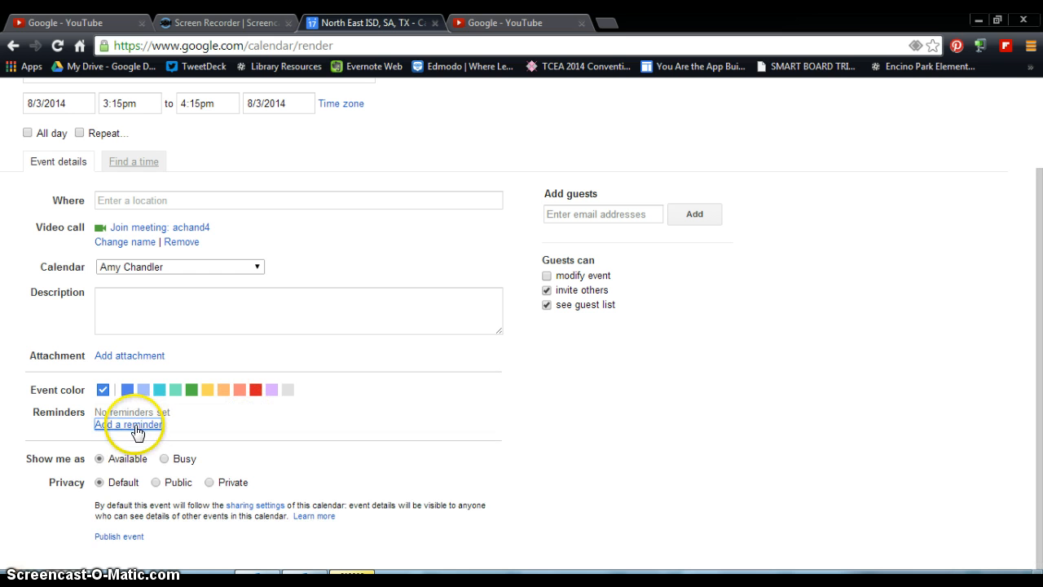
- Try adding an email reminder of 10 minutes to the Birthday Party event and remove it
{"action": "left_click", "coordinate": [134, 424]}
{"action": "left_click", "coordinate": [121, 411]}
{"action": "left_click", "coordinate": [116, 426]}
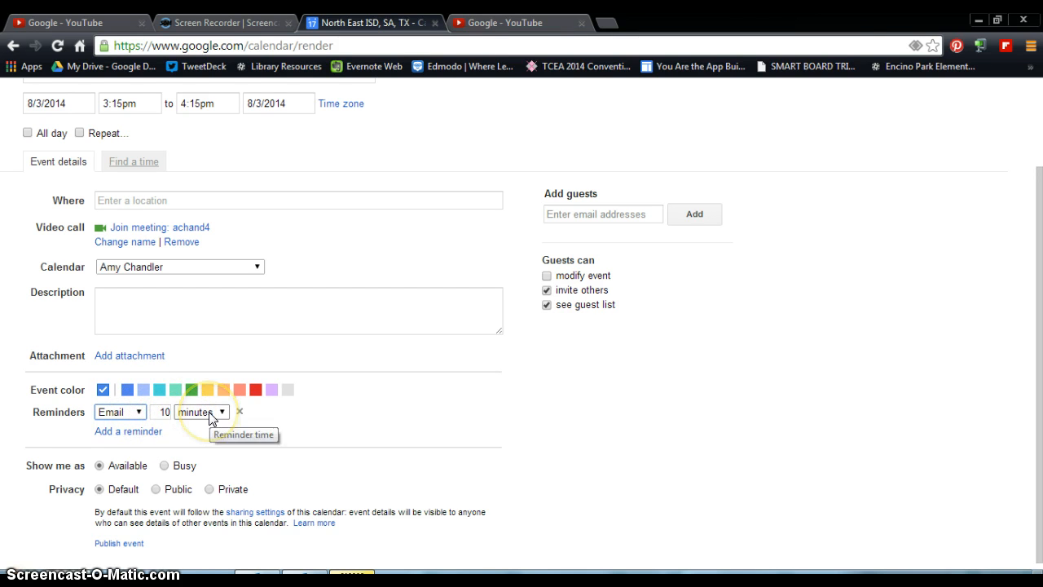
{"action": "left_click", "coordinate": [238, 411]}
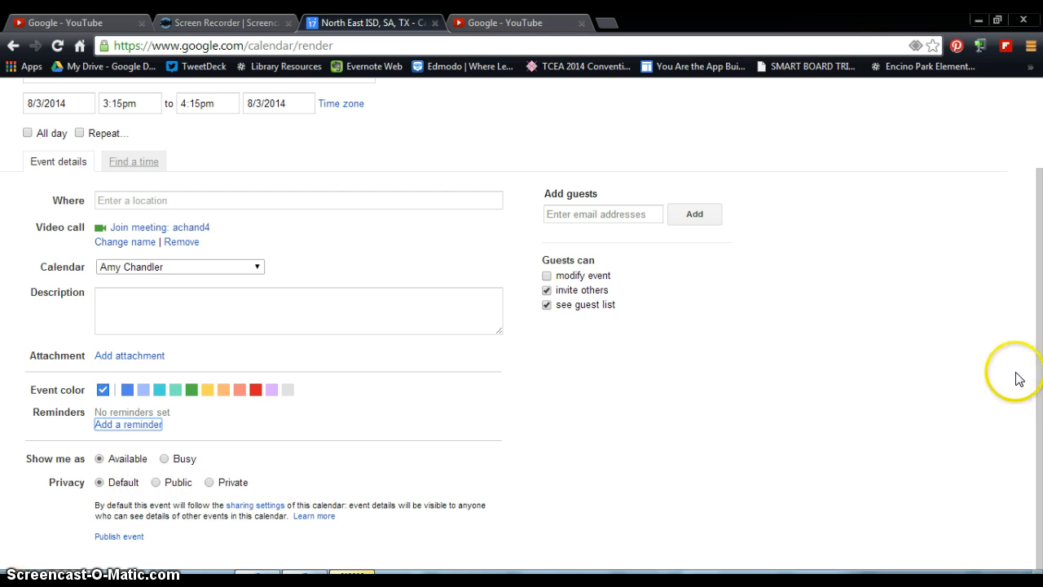
- Save the edited Birthday Party event and delete the separate 3pm Birthday Party event on August 3
{"action": "scroll", "coordinate": [1028, 347], "scroll_direction": "up", "scroll_amount": 2}
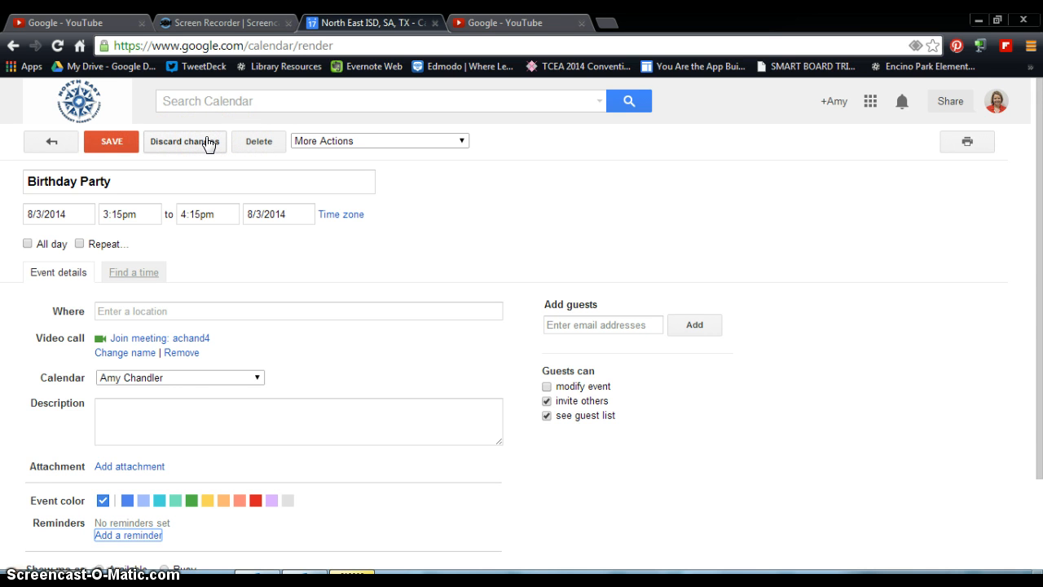
{"action": "left_click", "coordinate": [118, 140]}
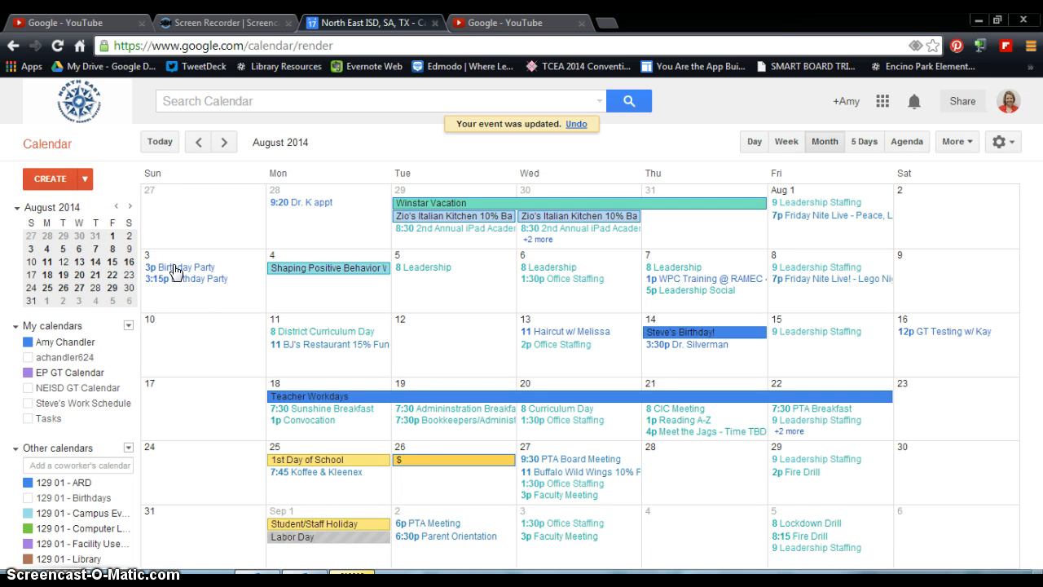
{"action": "left_click", "coordinate": [175, 268]}
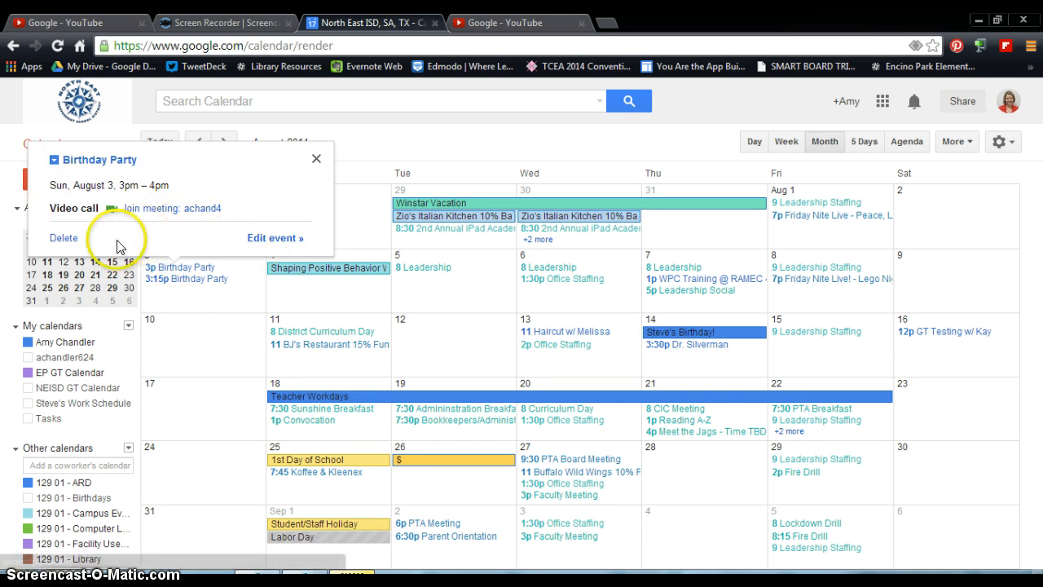
{"action": "left_click", "coordinate": [63, 238]}
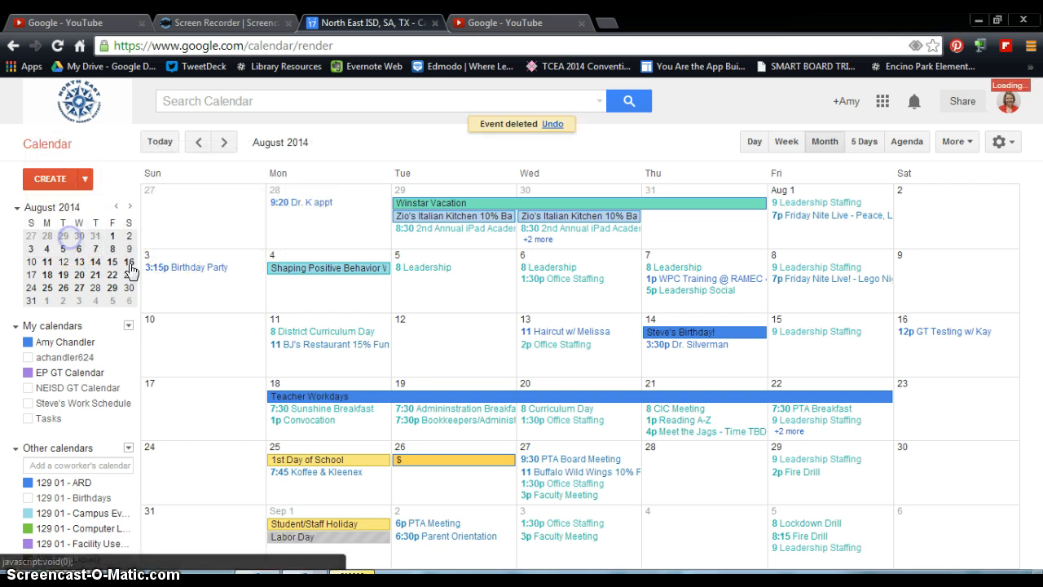
- Move the 3:15pm Birthday Party event to the EP GT Calendar and save it
{"action": "left_click", "coordinate": [179, 268]}
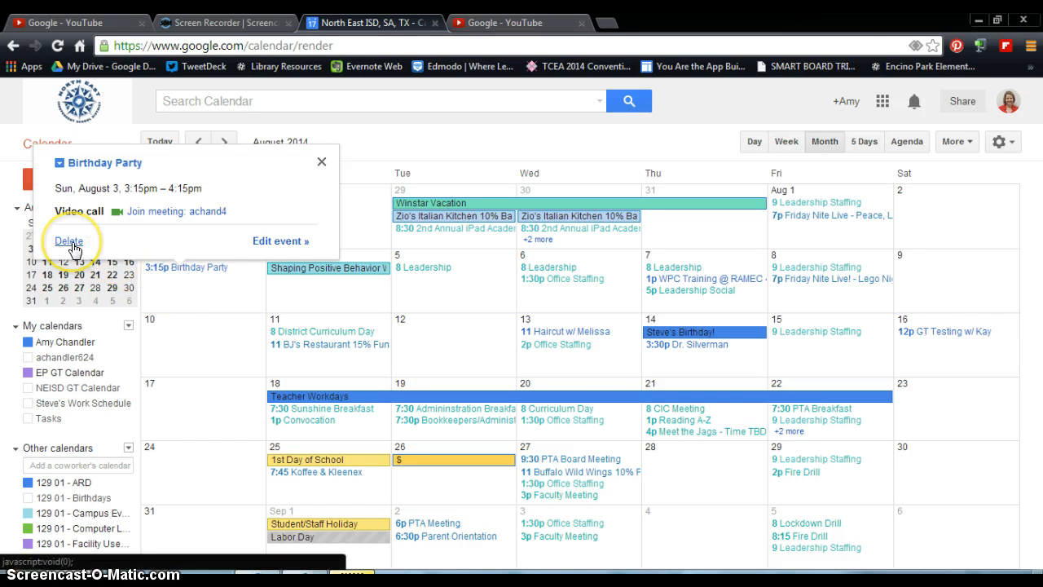
{"action": "left_click", "coordinate": [280, 239]}
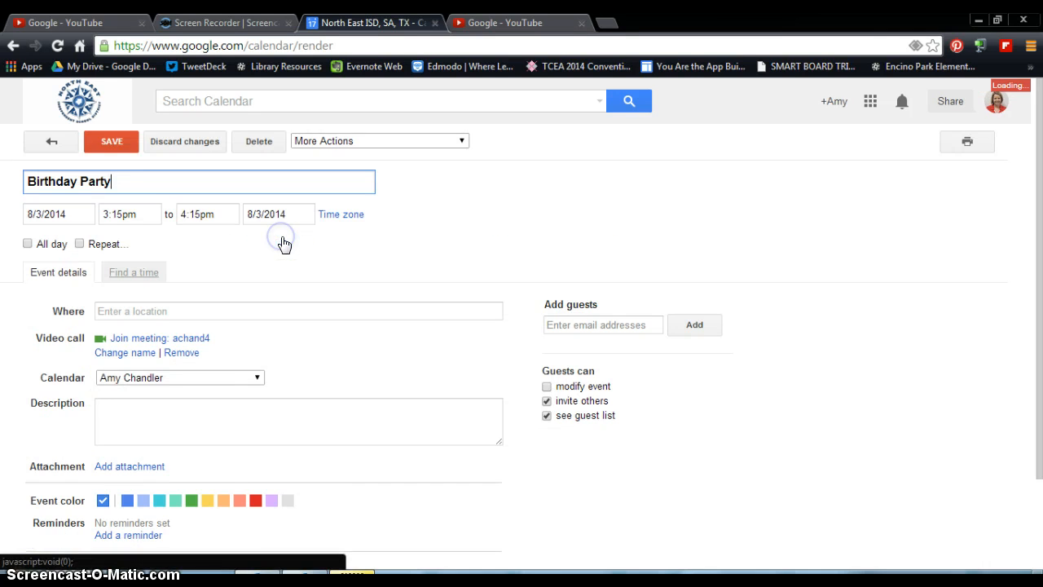
{"action": "left_click", "coordinate": [172, 379]}
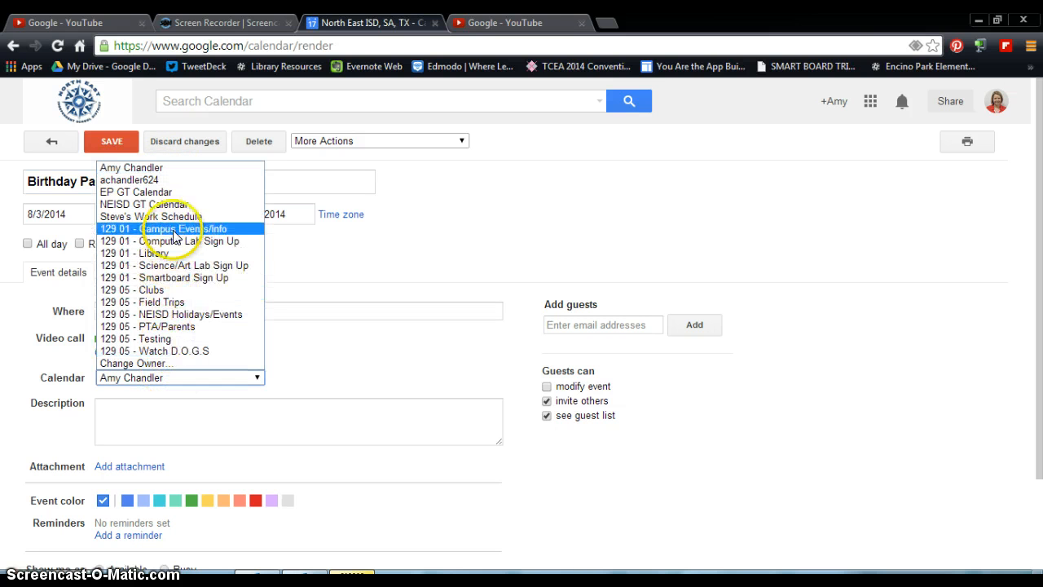
{"action": "left_click", "coordinate": [163, 193]}
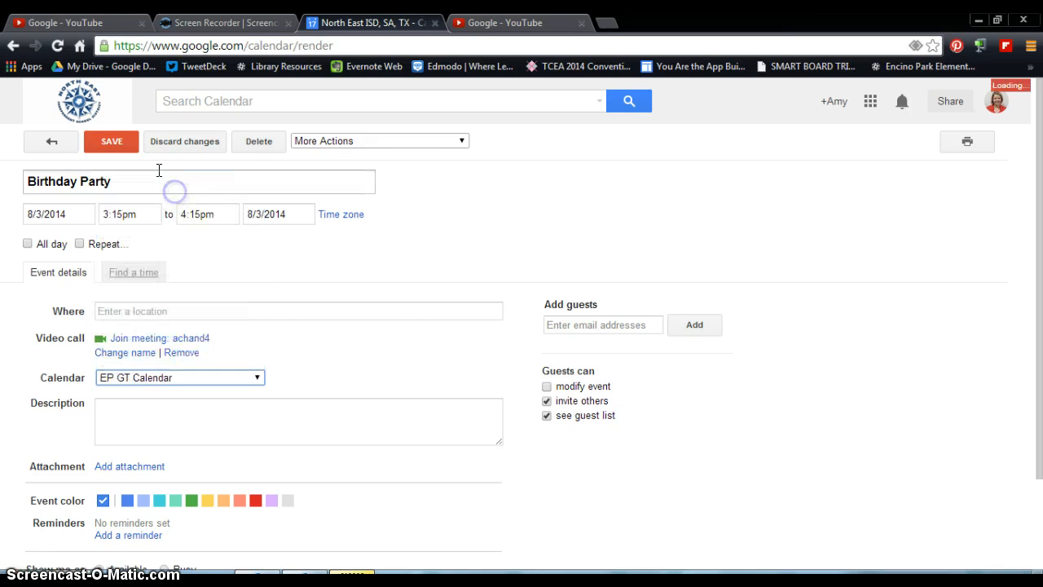
{"action": "left_click", "coordinate": [127, 143]}
- Delete the 3:15pm Birthday Party event from August 3
{"action": "left_click", "coordinate": [198, 279]}
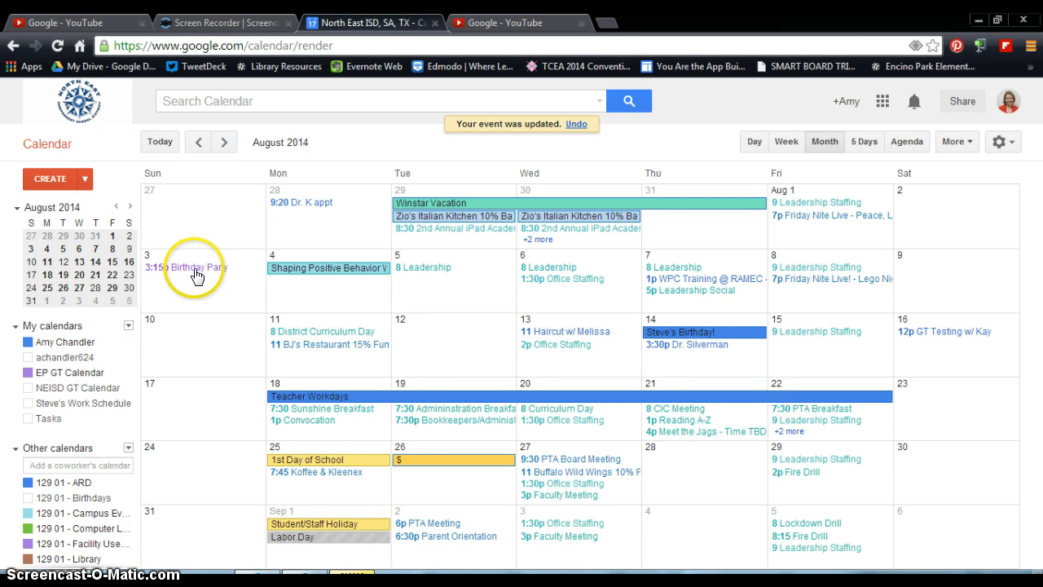
{"action": "left_click", "coordinate": [195, 271]}
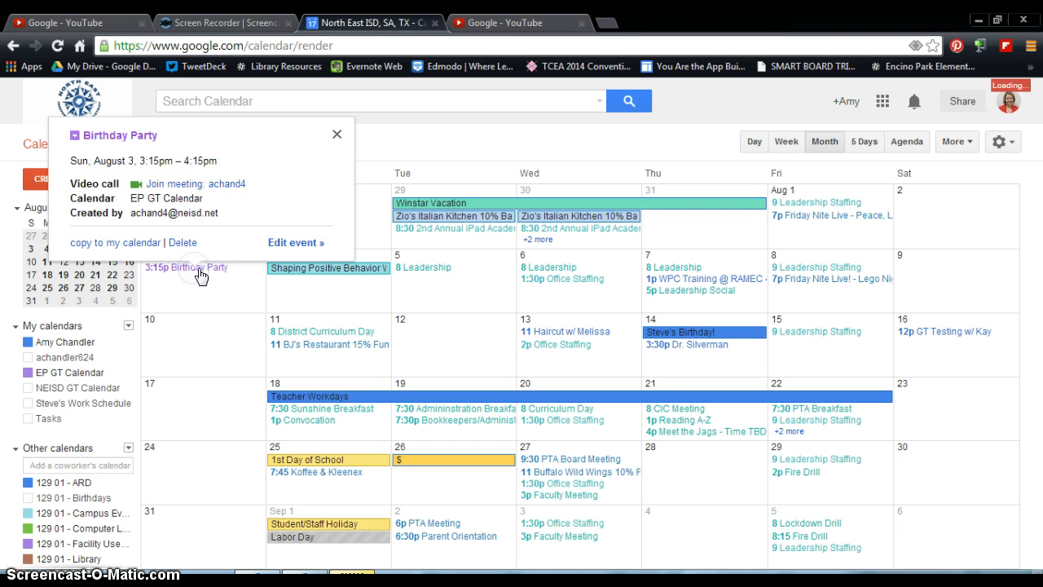
{"action": "left_click", "coordinate": [180, 243]}
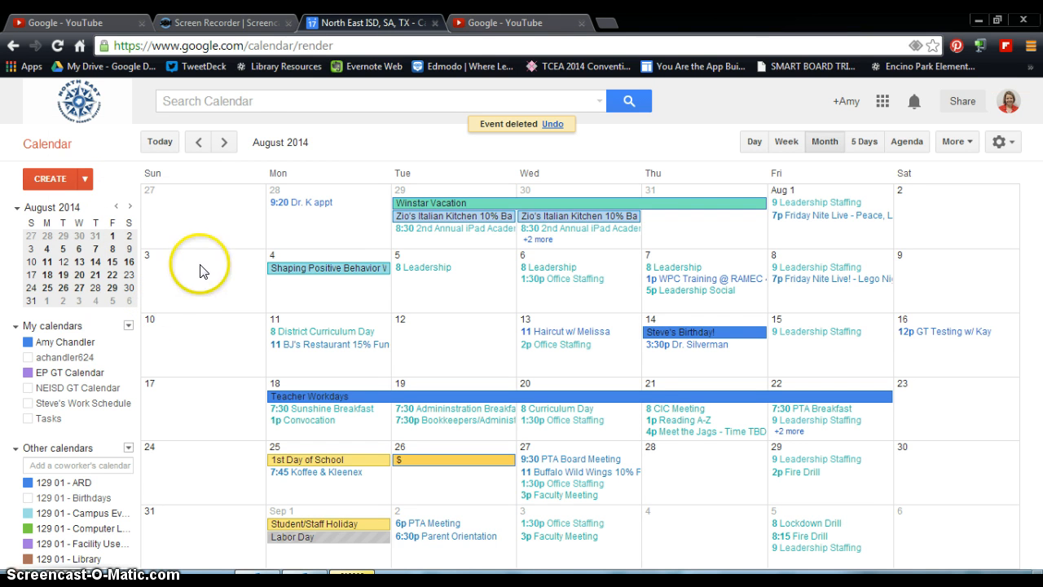
- Advance the month view from August to October 2014
{"action": "left_click", "coordinate": [224, 145]}
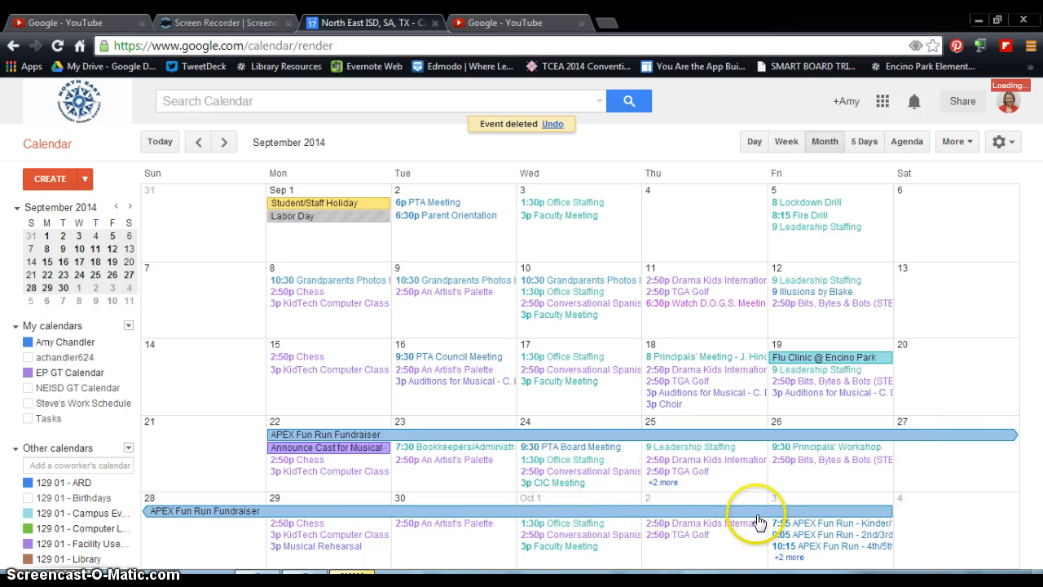
{"action": "left_click", "coordinate": [223, 143]}
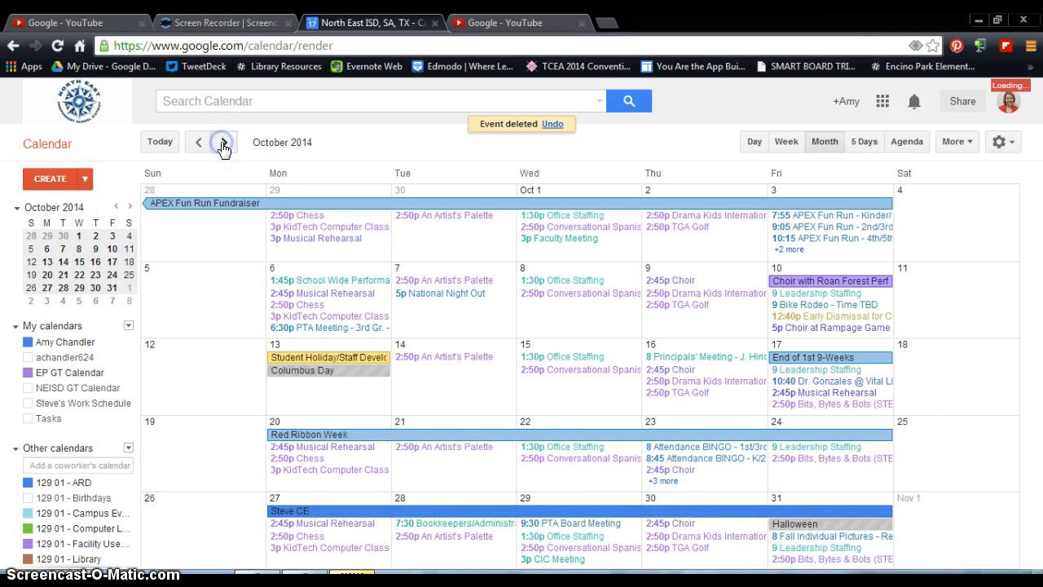